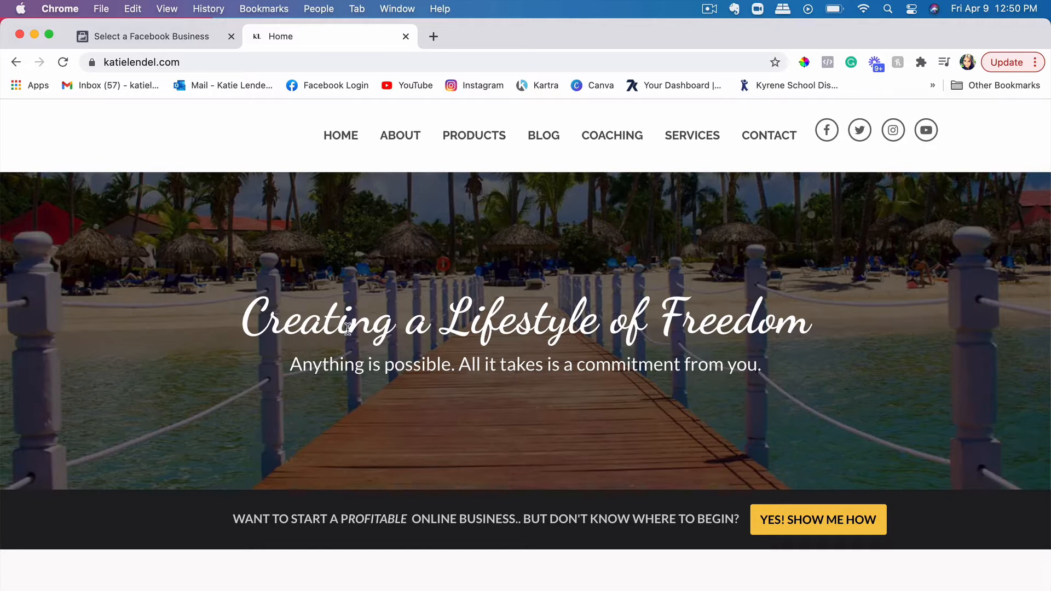
Step: Switch to the Facebook Business Manager tab, load business.facebook.com and open the Online Business Lounge business
{"action": "left_click", "coordinate": [159, 37]}
{"action": "left_click", "coordinate": [241, 62]}
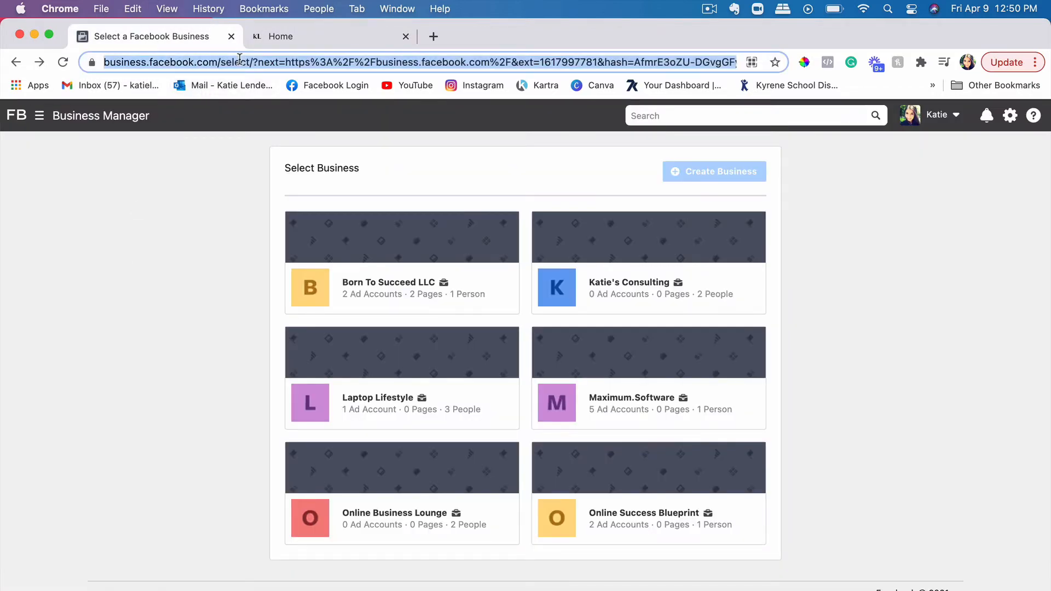
{"action": "type", "text": "busi"}
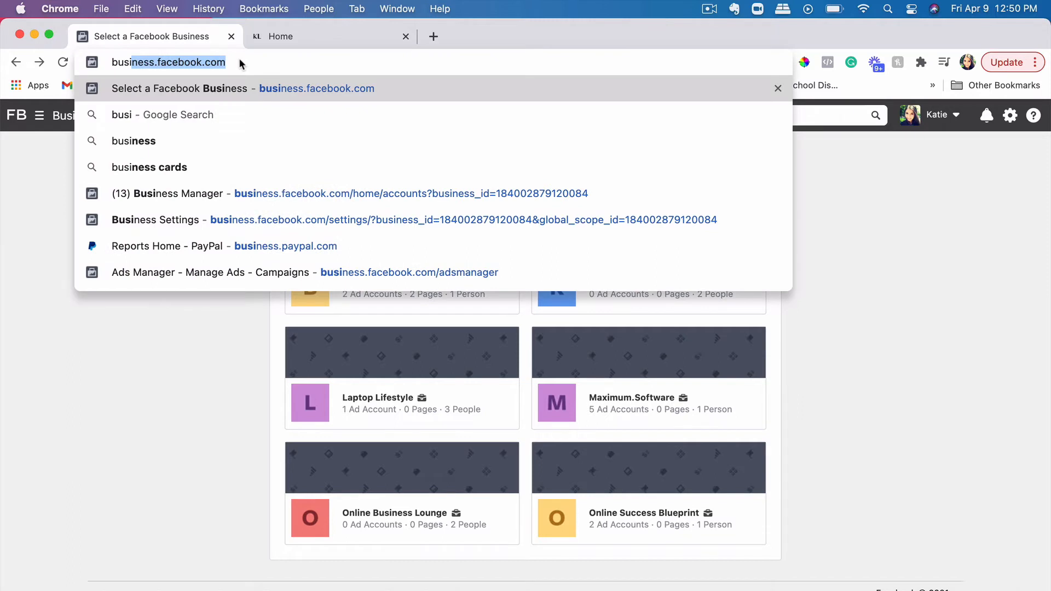
{"action": "key", "text": "Return"}
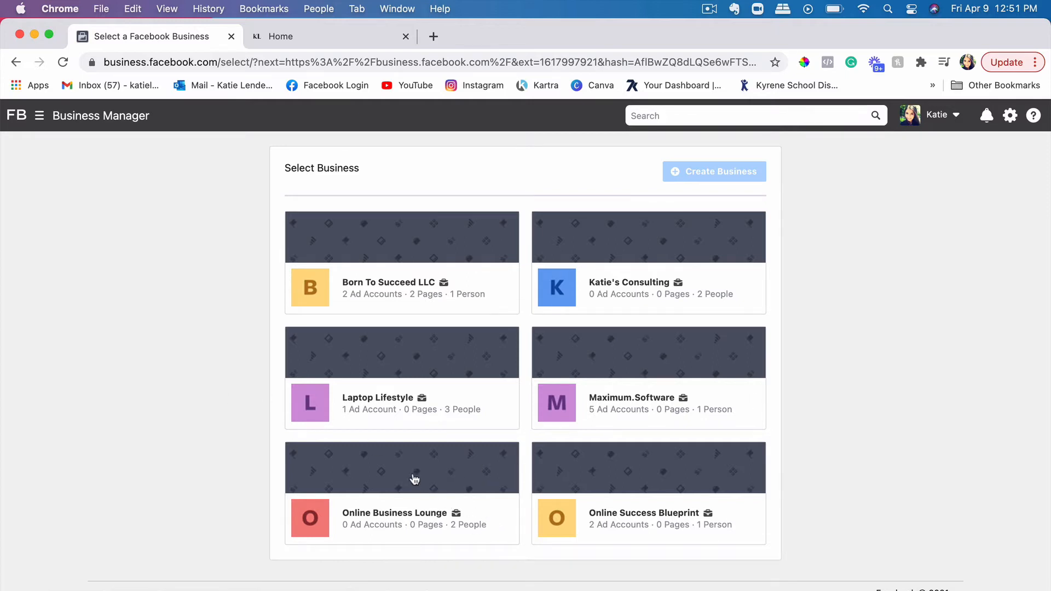
{"action": "left_click", "coordinate": [389, 479]}
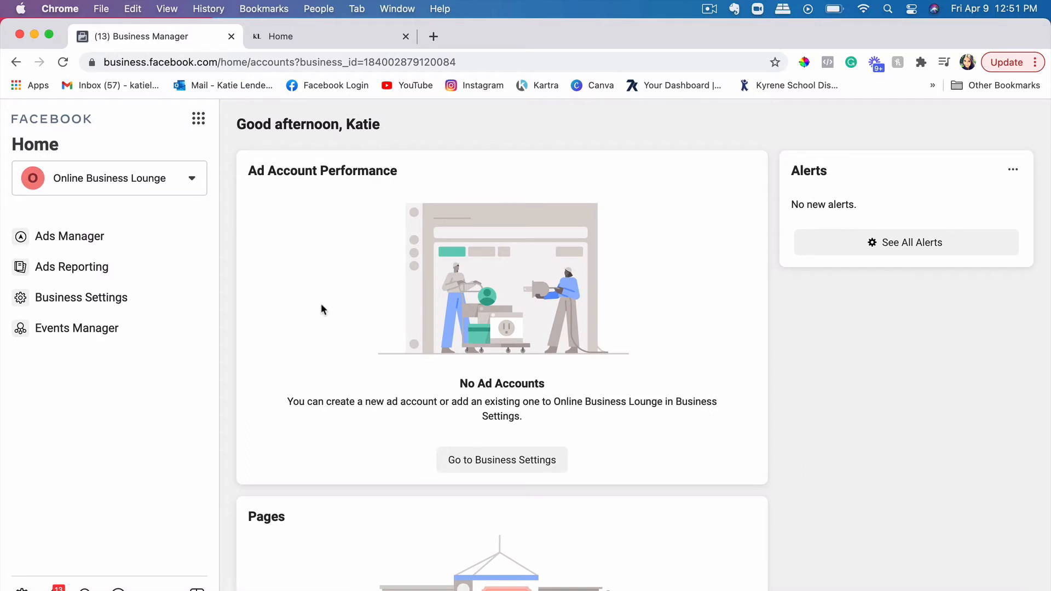
Step: Open the business settings of Online Business Lounge and show its Brand Safety domains
{"action": "left_click", "coordinate": [192, 181]}
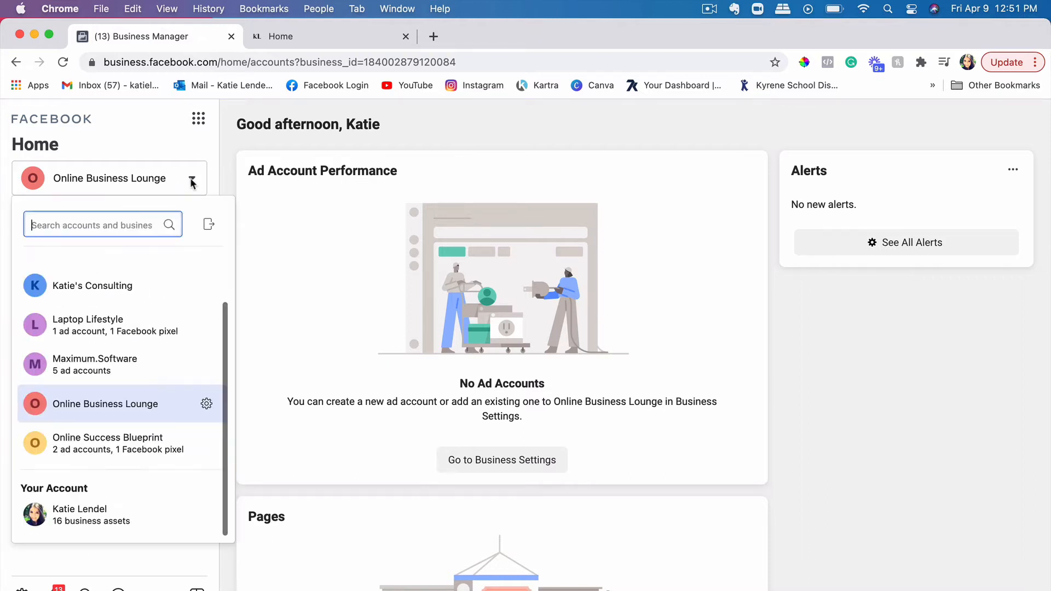
{"action": "left_click", "coordinate": [207, 405]}
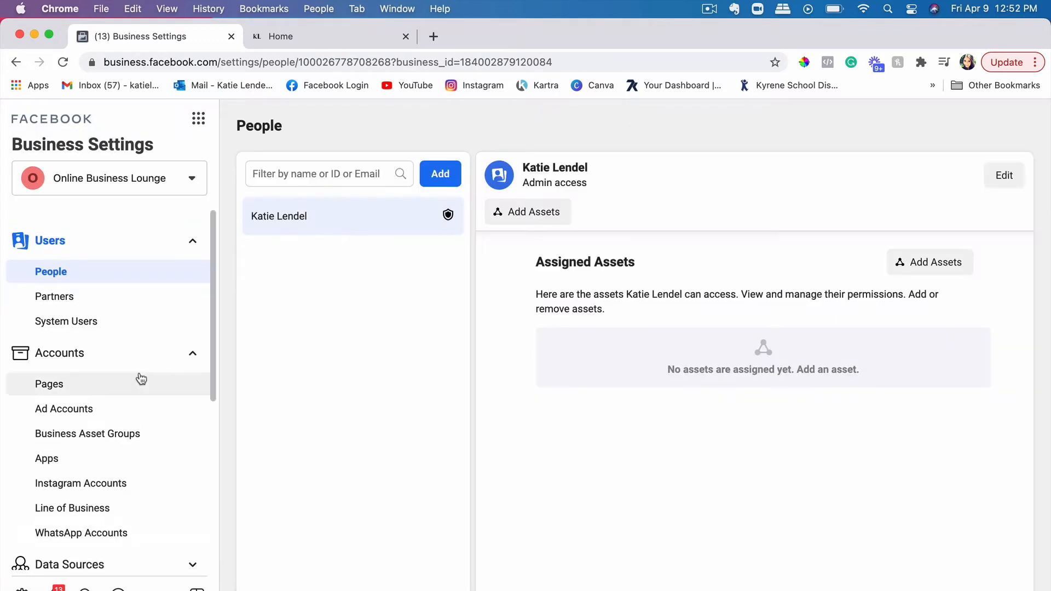
{"action": "scroll", "coordinate": [141, 379], "scroll_direction": "down", "scroll_amount": 8}
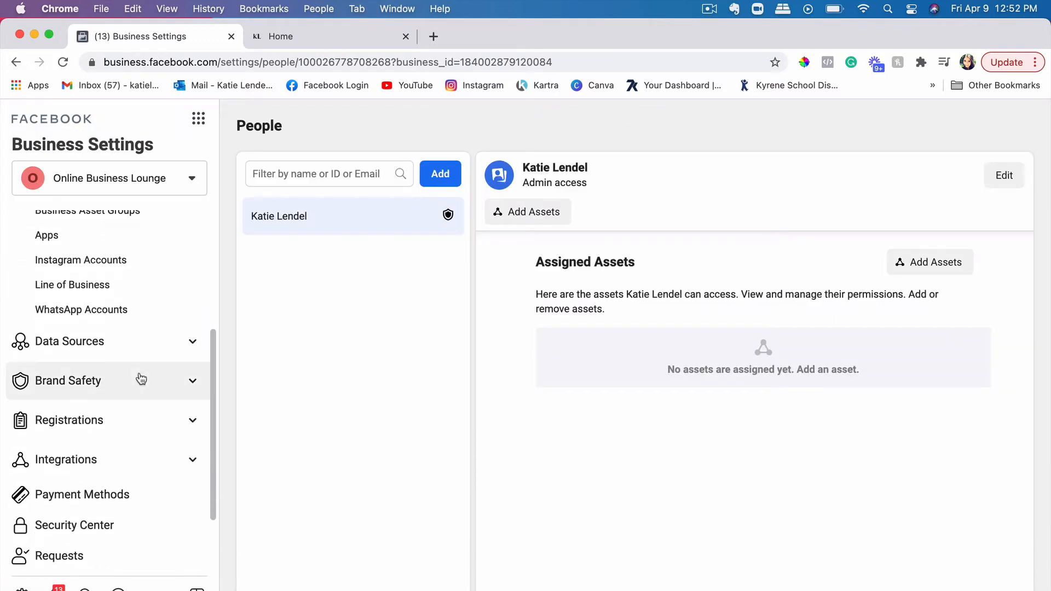
{"action": "left_click", "coordinate": [193, 384]}
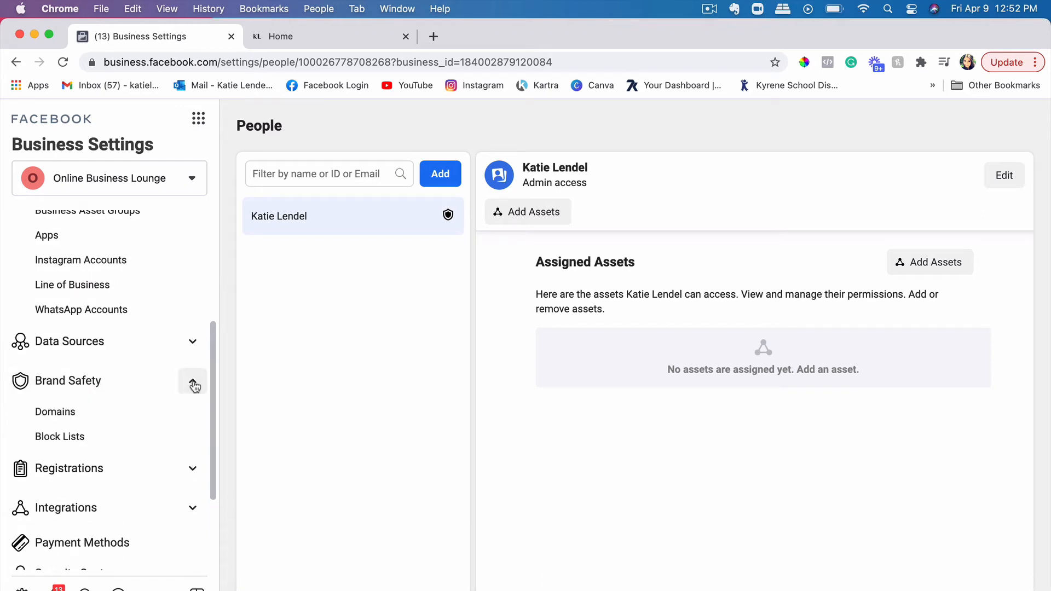
{"action": "left_click", "coordinate": [63, 416]}
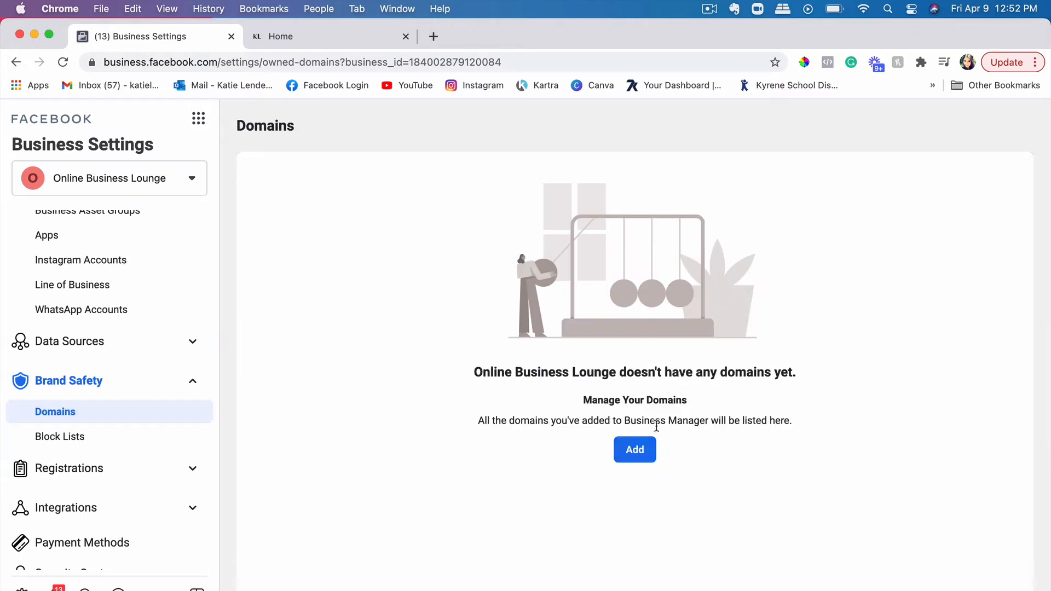
Step: Add the domain theonlinebizlounge.com to the business
{"action": "left_click", "coordinate": [636, 449]}
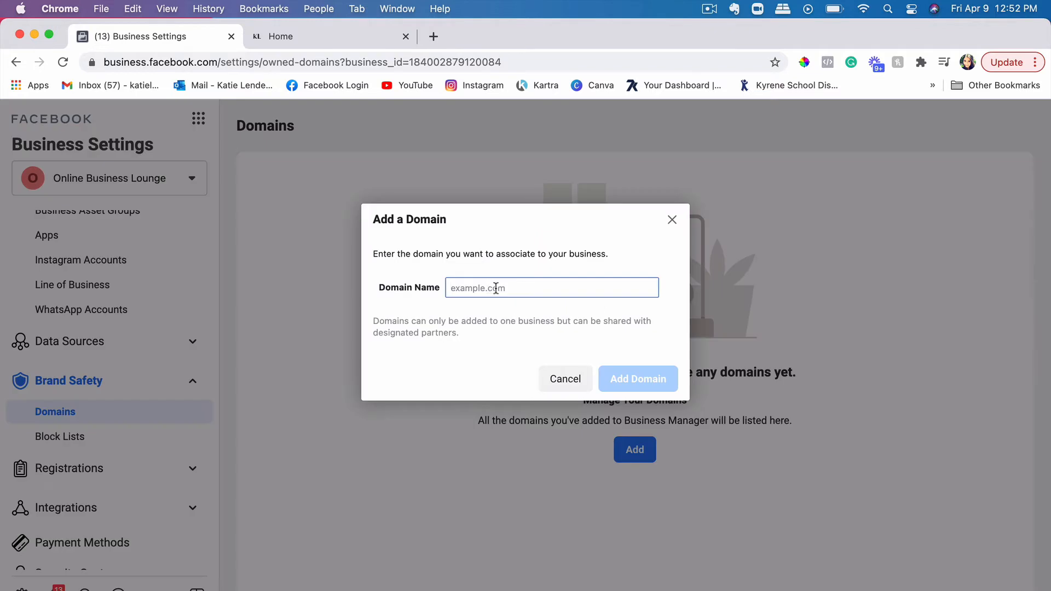
{"action": "type", "text": "the"}
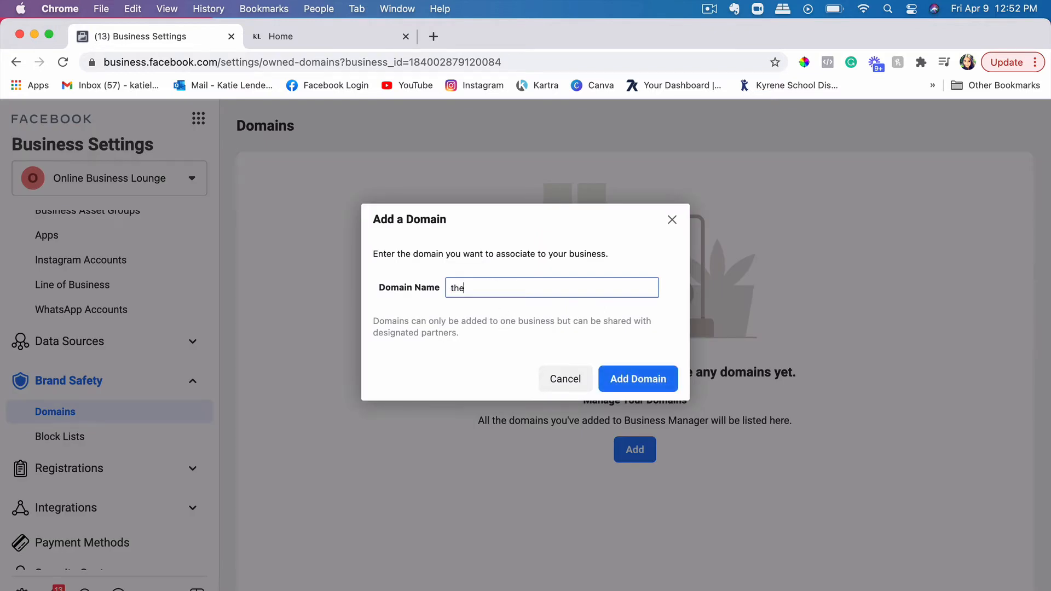
{"action": "type", "text": "onlinebizlounge.com"}
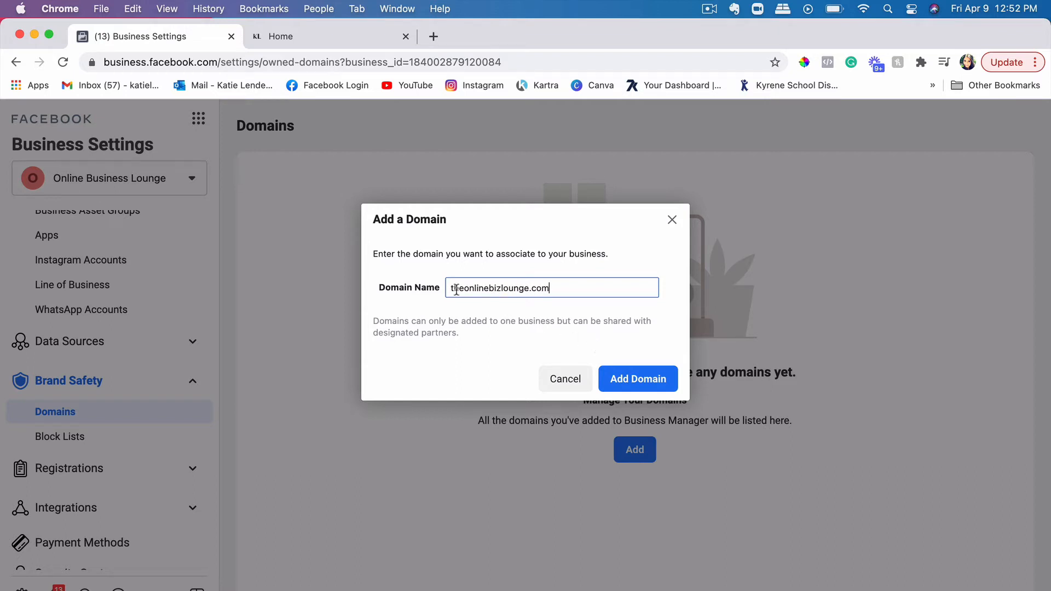
{"action": "left_click", "coordinate": [651, 381]}
Step: Compare the domain's meta-tag, HTML file upload and DNS verification instructions, finishing on DNS verification
{"action": "mouse_move", "coordinate": [652, 170]}
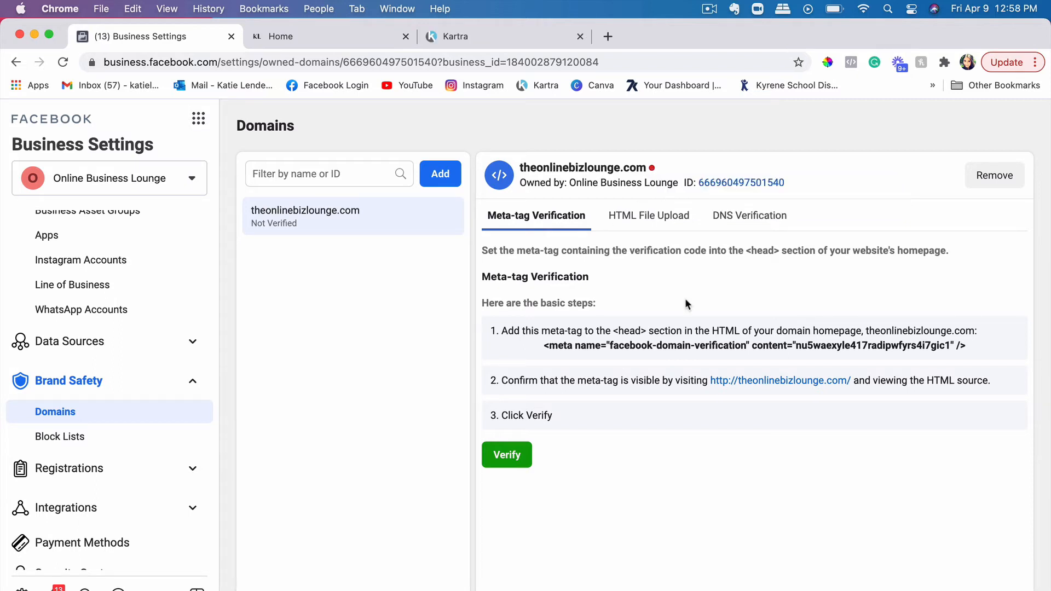
{"action": "left_click", "coordinate": [679, 218]}
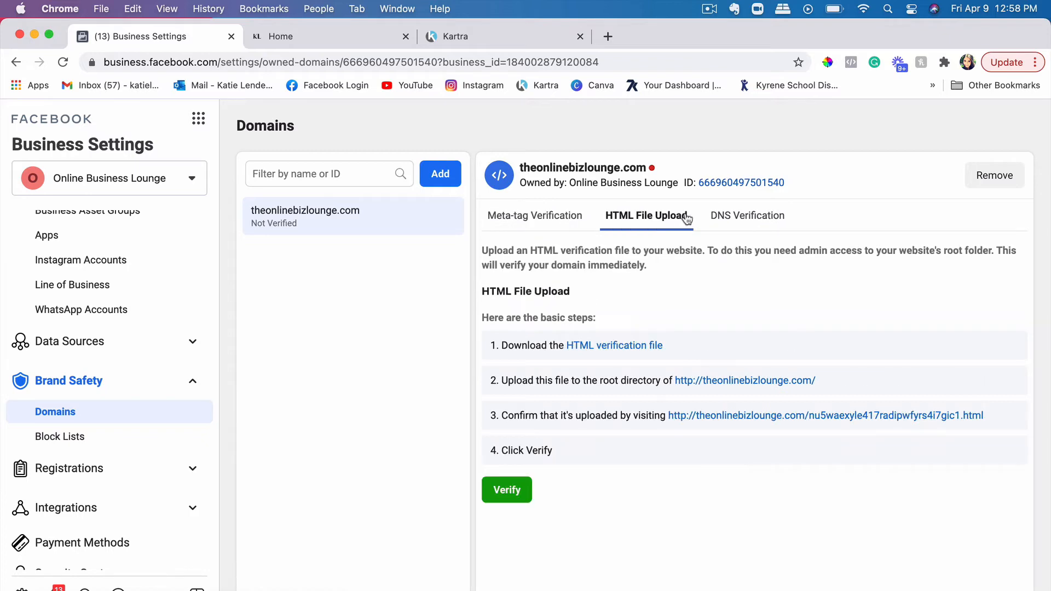
{"action": "left_click", "coordinate": [747, 219]}
{"action": "left_click", "coordinate": [569, 219]}
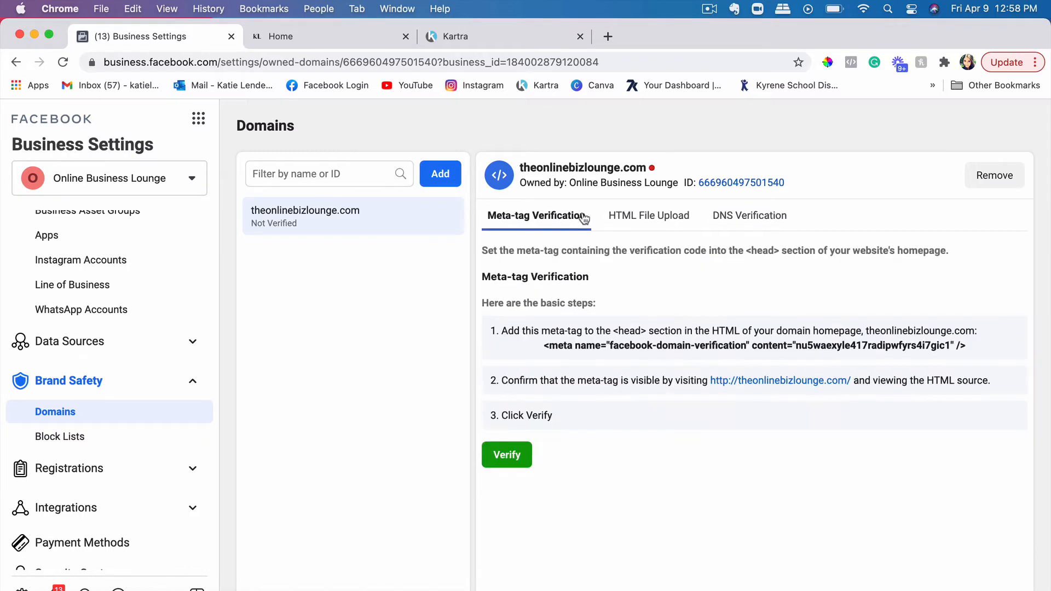
{"action": "left_click", "coordinate": [761, 220]}
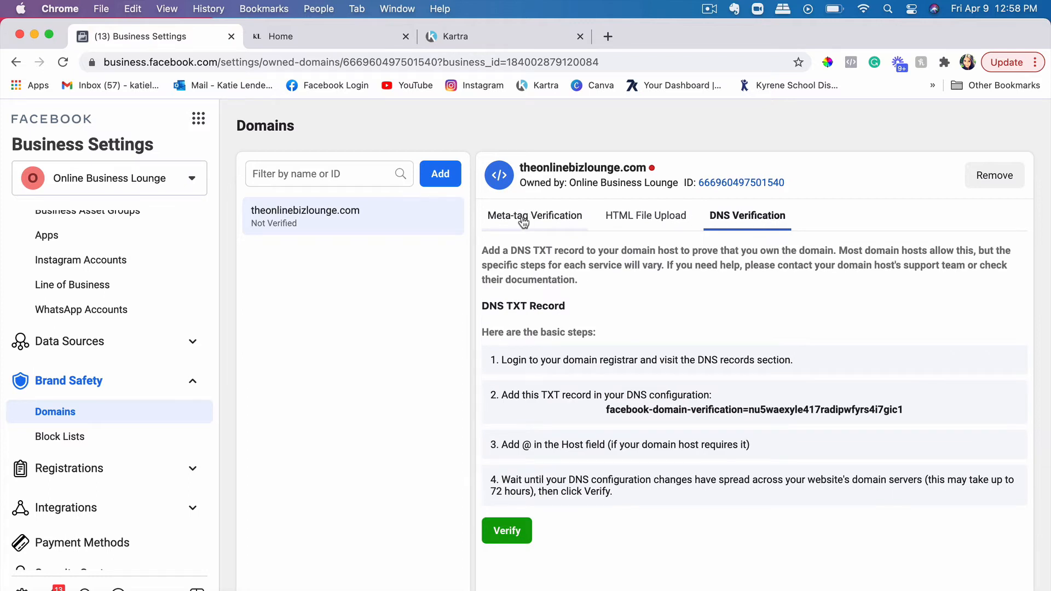
{"action": "left_click", "coordinate": [644, 217]}
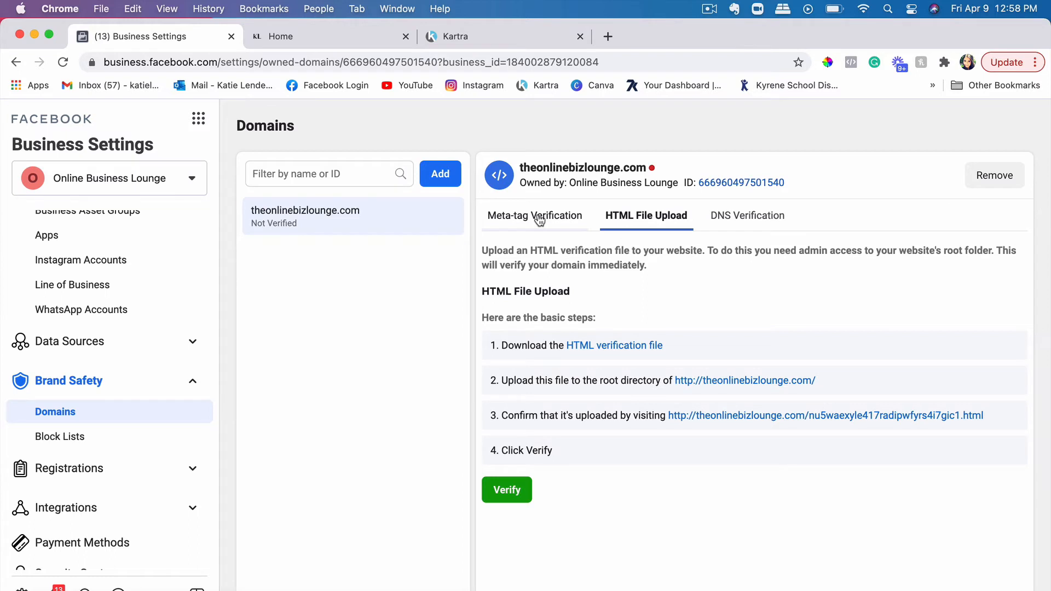
{"action": "left_click", "coordinate": [747, 216]}
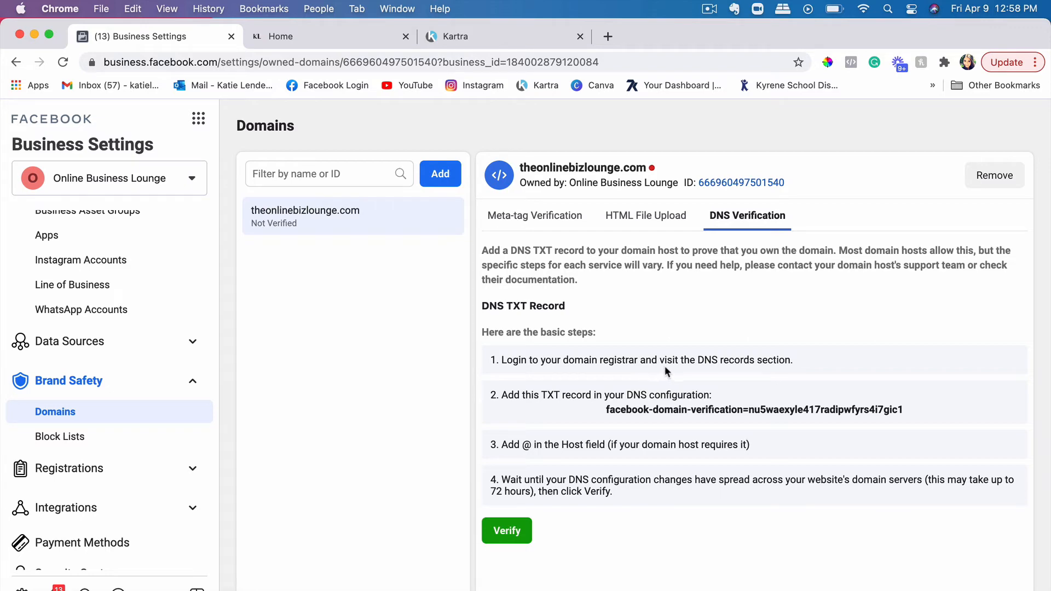
Step: Open GoDaddy in a new browser tab and sign in with the saved account credentials
{"action": "left_click", "coordinate": [616, 37]}
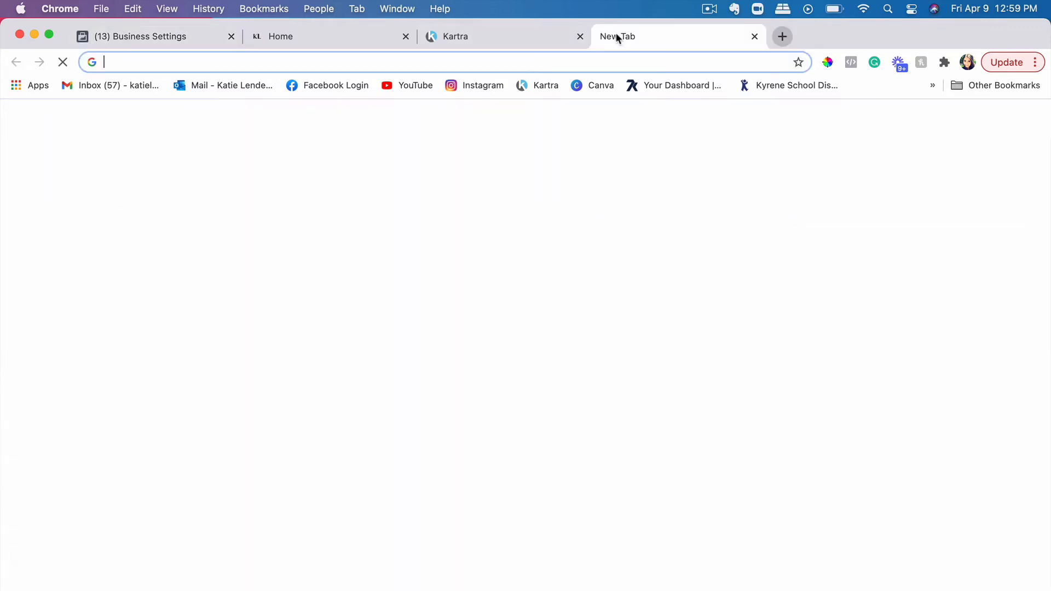
{"action": "type", "text": "goda"}
{"action": "key", "text": "Return"}
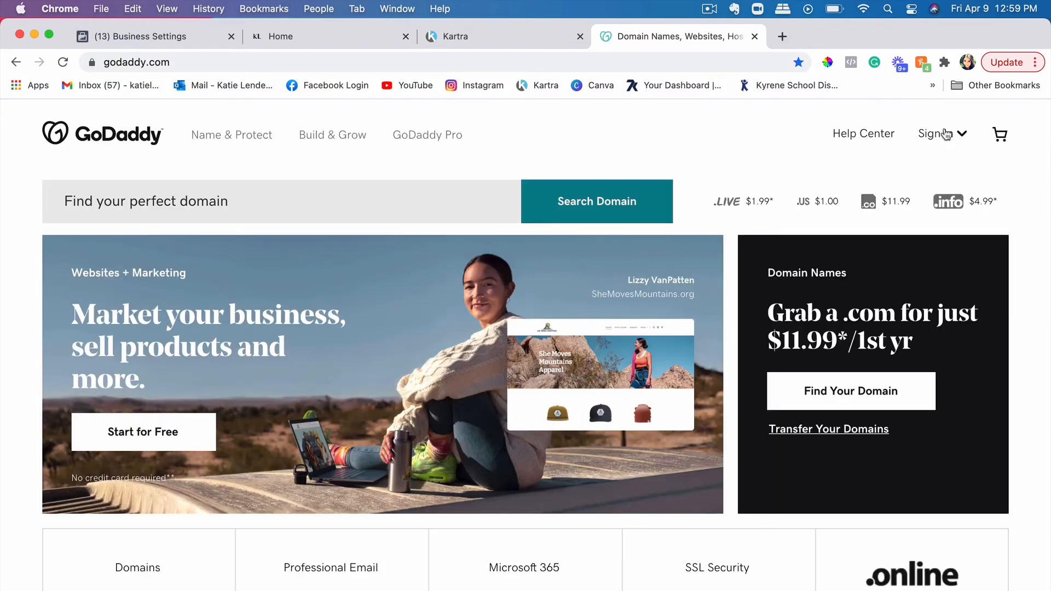
{"action": "left_click", "coordinate": [933, 134]}
{"action": "left_click", "coordinate": [487, 458]}
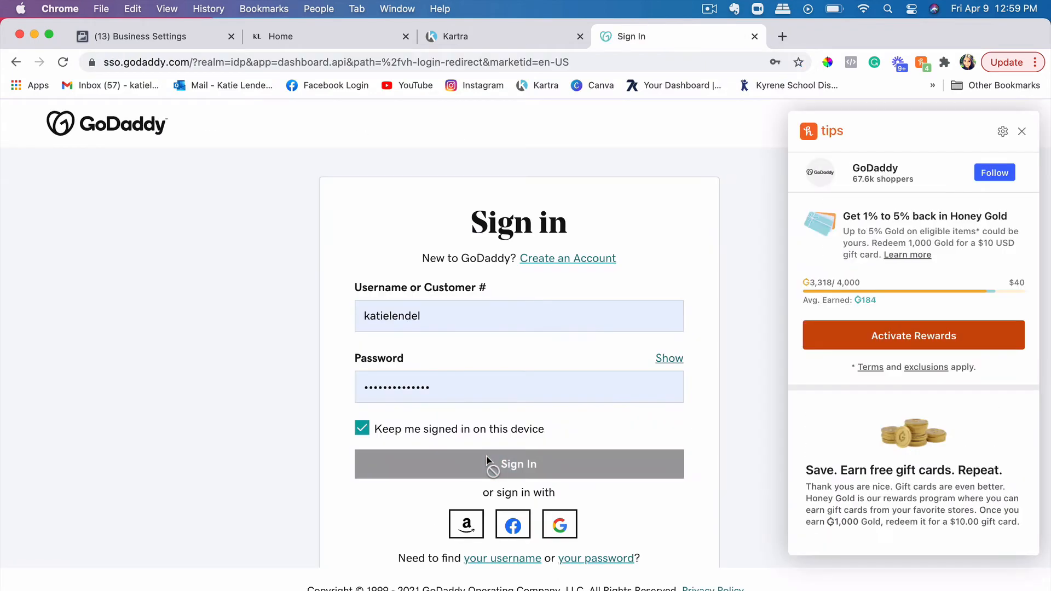
{"action": "left_click", "coordinate": [1018, 131]}
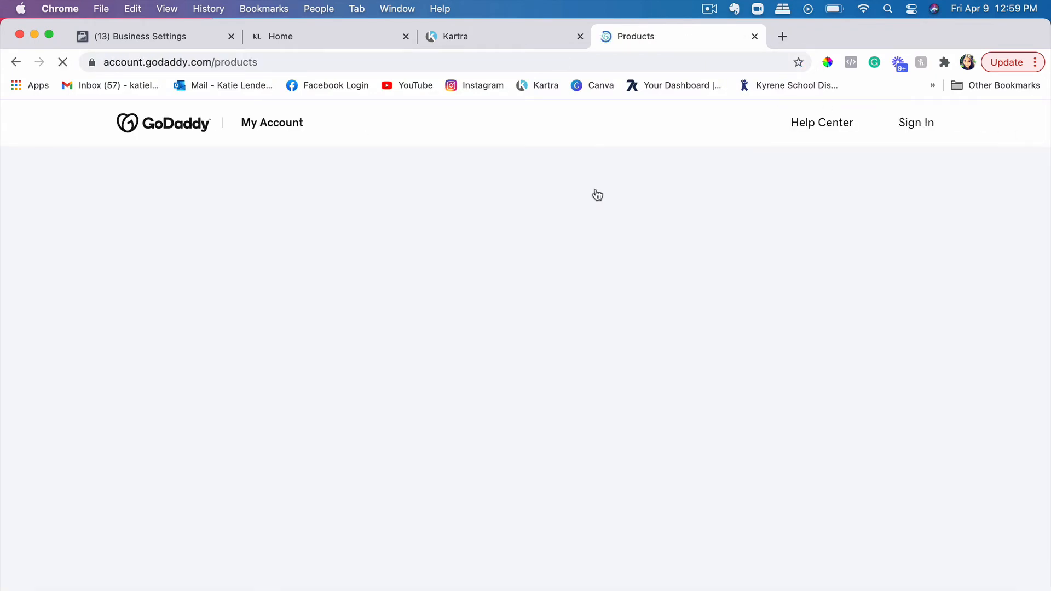
Step: Find theonlinebizlounge.com among the GoDaddy account's domains and open its domain management page
{"action": "scroll", "coordinate": [694, 312], "scroll_direction": "down", "scroll_amount": 5}
{"action": "scroll", "coordinate": [693, 312], "scroll_direction": "down", "scroll_amount": 9}
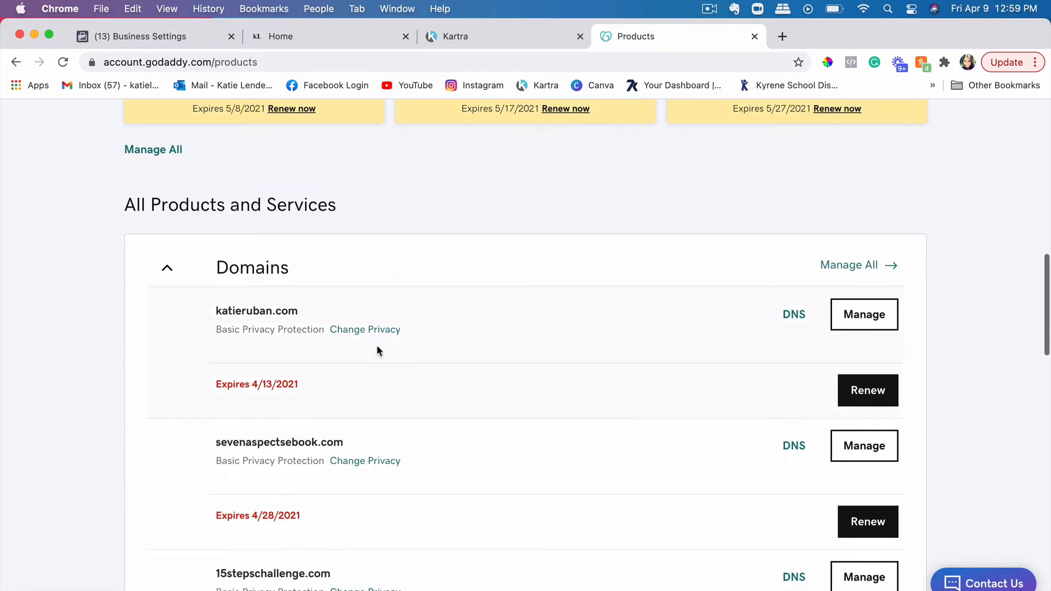
{"action": "scroll", "coordinate": [372, 312], "scroll_direction": "down", "scroll_amount": 10}
{"action": "scroll", "coordinate": [372, 317], "scroll_direction": "down", "scroll_amount": 3}
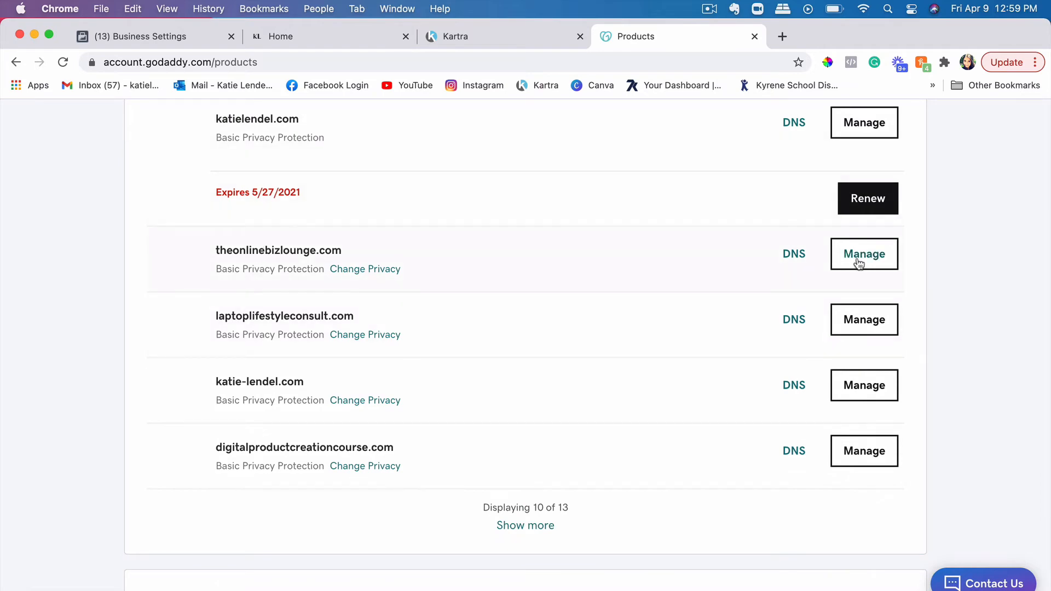
{"action": "left_click", "coordinate": [883, 252]}
Step: Copy the full DNS TXT verification record from Facebook Business Settings and return to the GoDaddy domain settings
{"action": "left_click", "coordinate": [166, 39]}
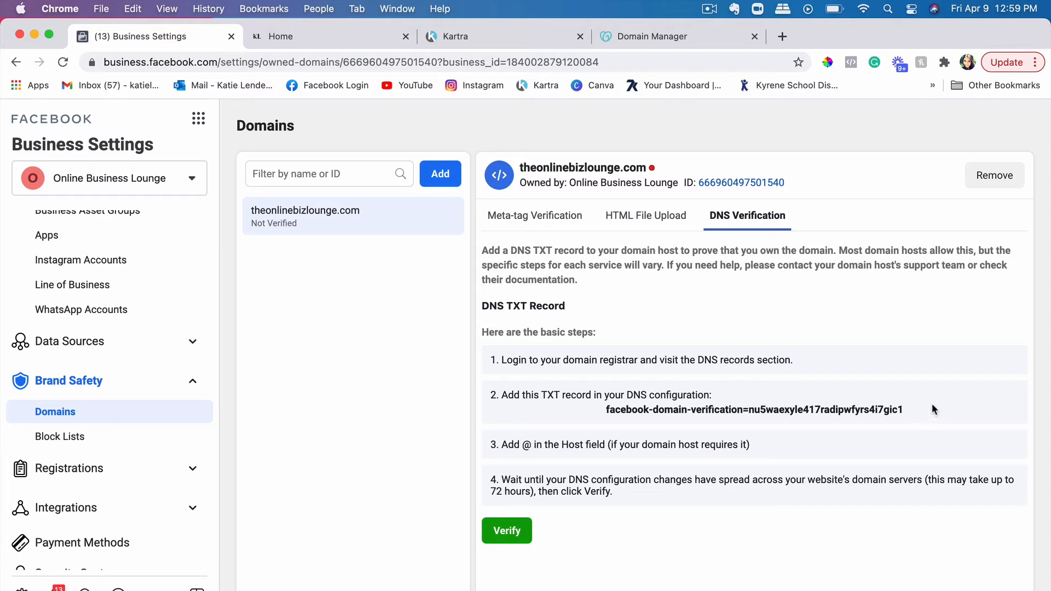
{"action": "left_click_drag", "start_coordinate": [920, 416], "coordinate": [604, 415]}
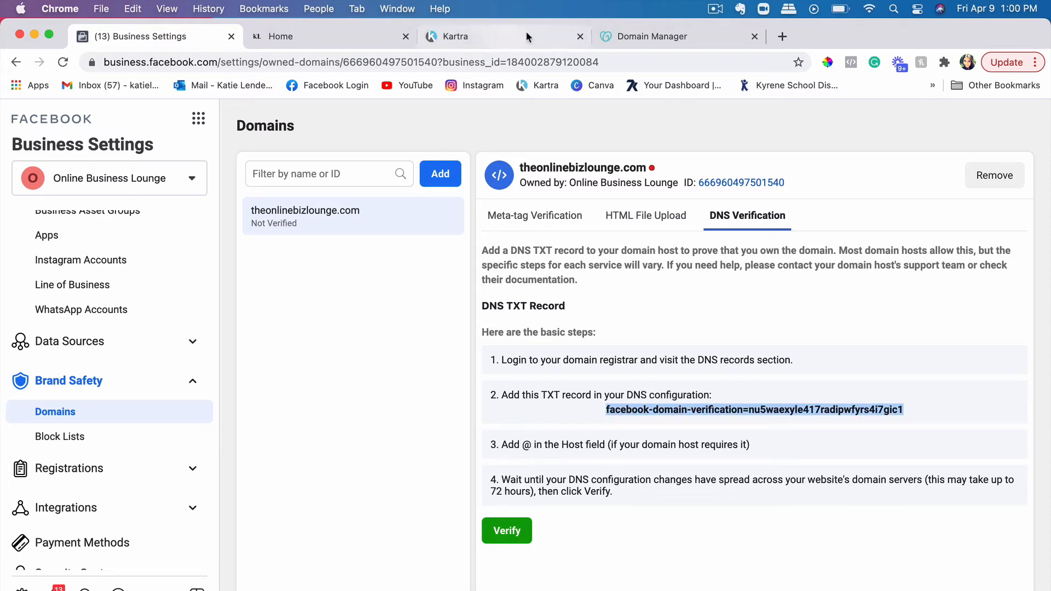
{"action": "left_click", "coordinate": [660, 37]}
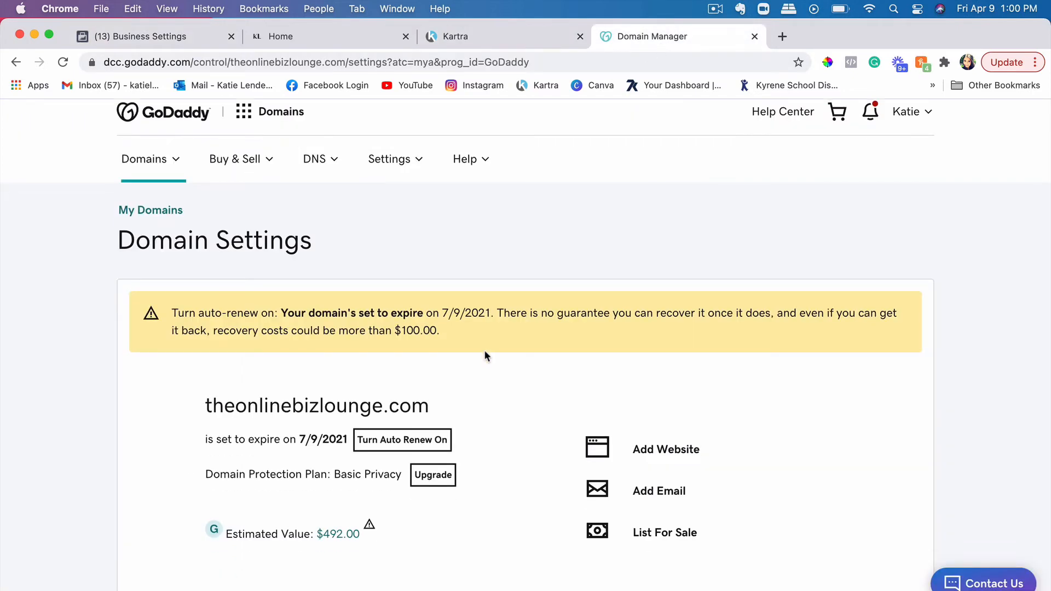
Step: Open the DNS management page of theonlinebizlounge.com from its additional settings
{"action": "scroll", "coordinate": [486, 356], "scroll_direction": "down", "scroll_amount": 7}
{"action": "scroll", "coordinate": [485, 356], "scroll_direction": "down", "scroll_amount": 7}
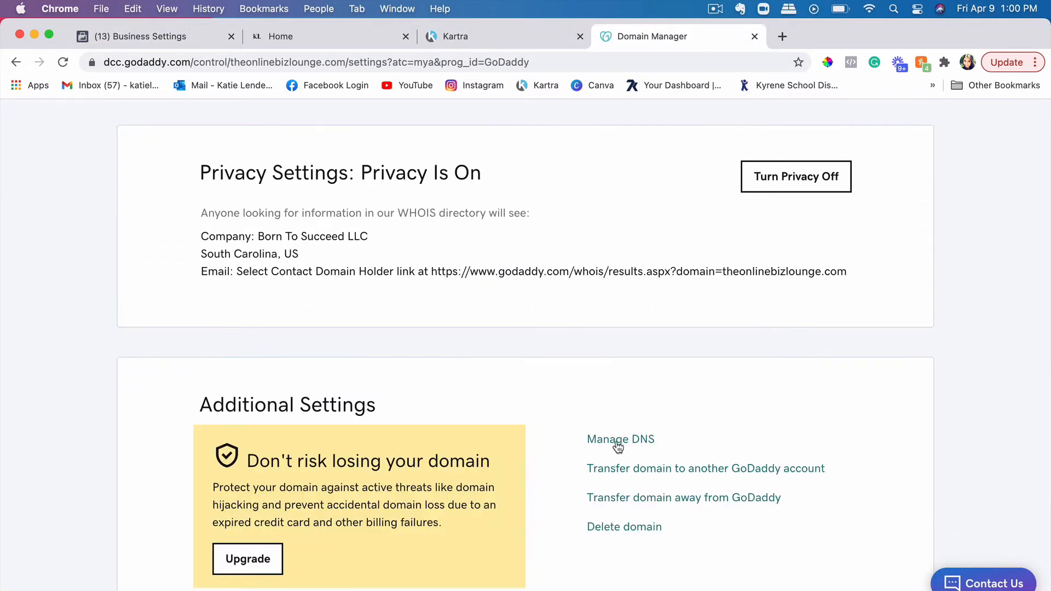
{"action": "left_click", "coordinate": [649, 444]}
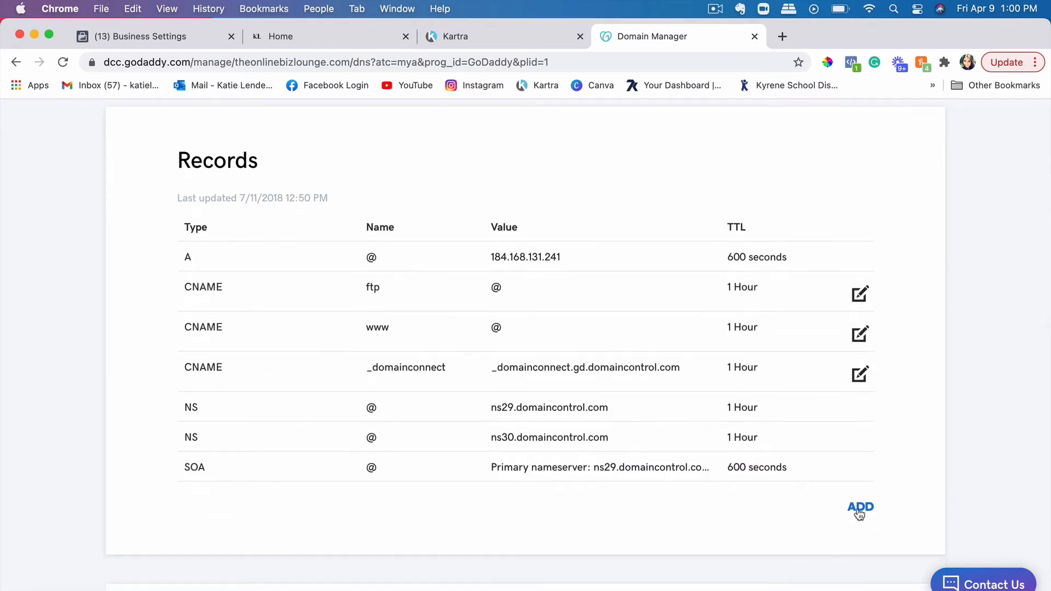
Step: Start a new DNS record of type TXT and paste the Facebook domain verification code as its TXT value
{"action": "left_click", "coordinate": [858, 507]}
{"action": "left_click", "coordinate": [338, 536]}
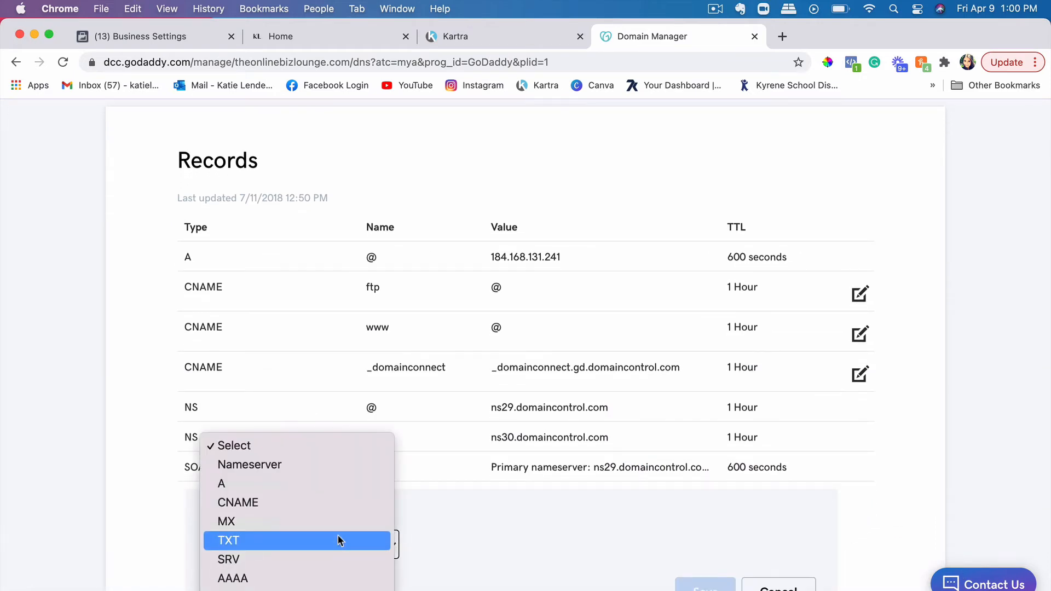
{"action": "left_click", "coordinate": [234, 542]}
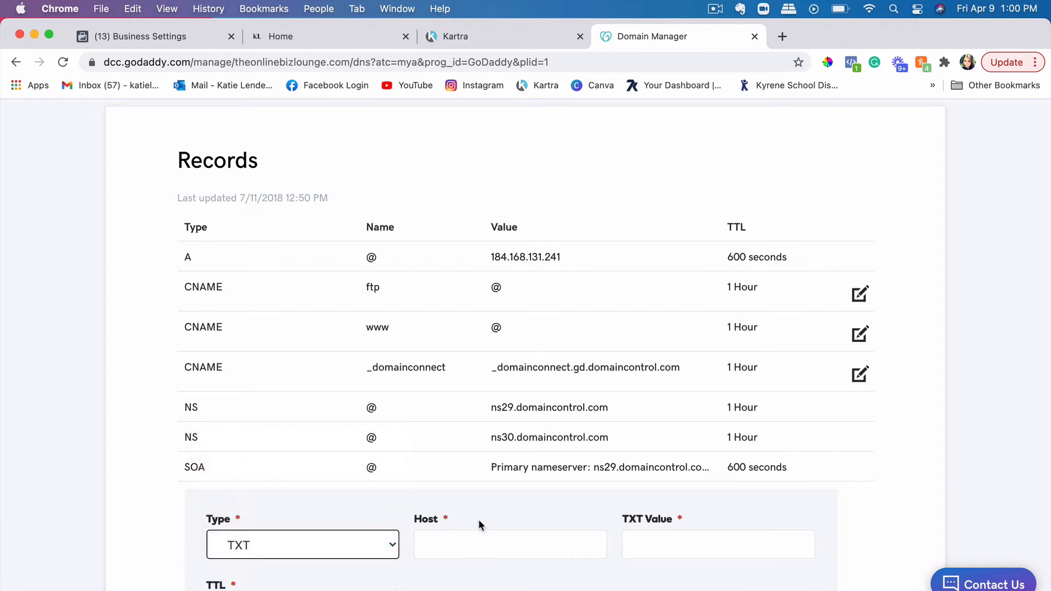
{"action": "scroll", "coordinate": [548, 509], "scroll_direction": "down", "scroll_amount": 2}
{"action": "left_click", "coordinate": [653, 479]}
{"action": "type", "text": "waexyle417radipwfyrs4i7gic1"}
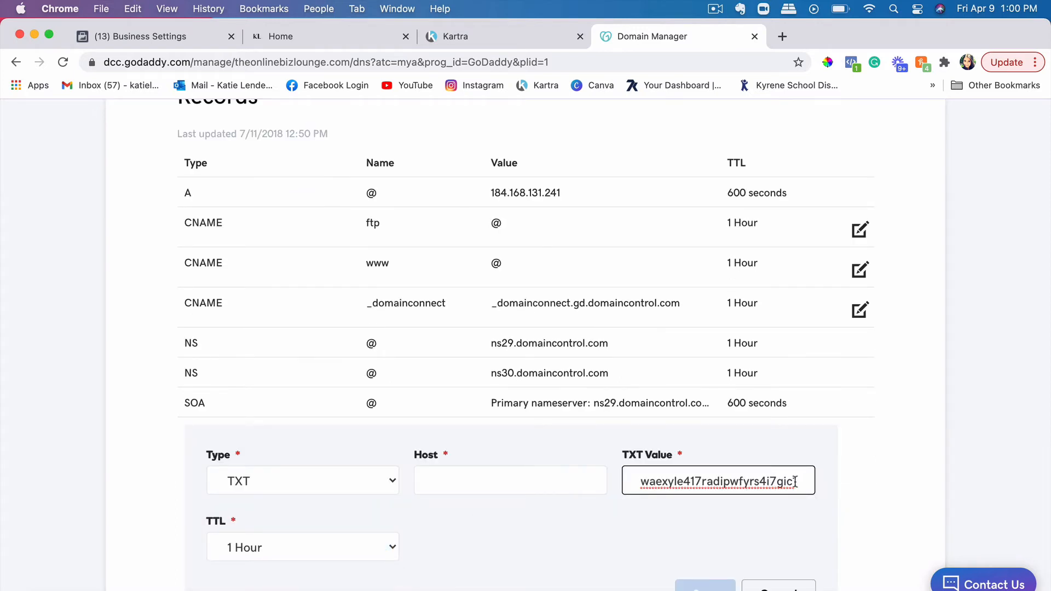
Step: Copy the @ host value from the DNS verification instructions in Facebook Business Settings
{"action": "left_click", "coordinate": [483, 477]}
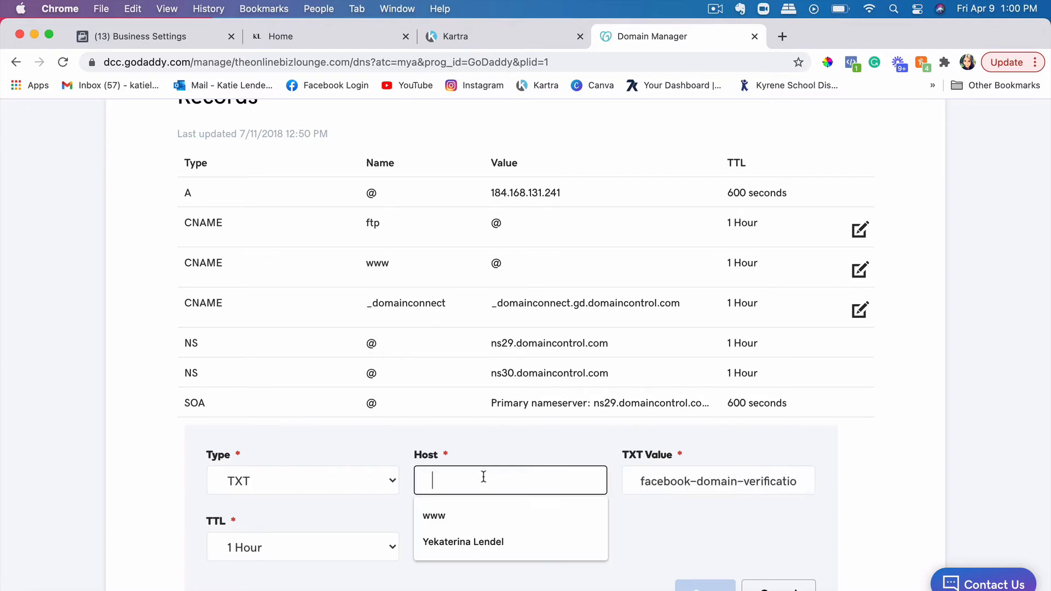
{"action": "left_click", "coordinate": [690, 549]}
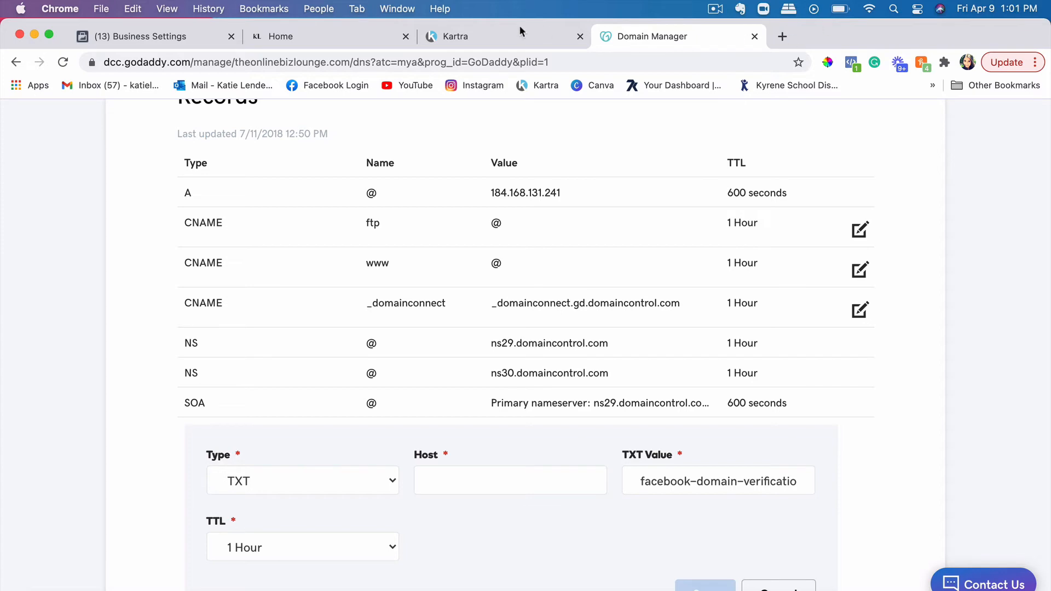
{"action": "left_click", "coordinate": [166, 37]}
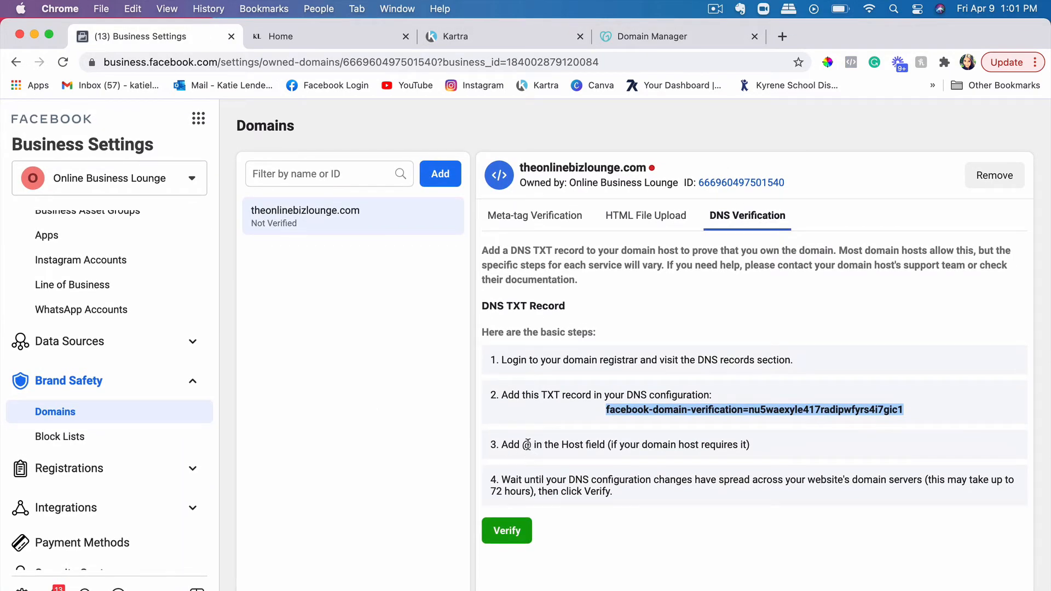
{"action": "left_click", "coordinate": [531, 443]}
{"action": "left_click_drag", "start_coordinate": [531, 443], "coordinate": [525, 443]}
{"action": "key", "text": "super+c"}
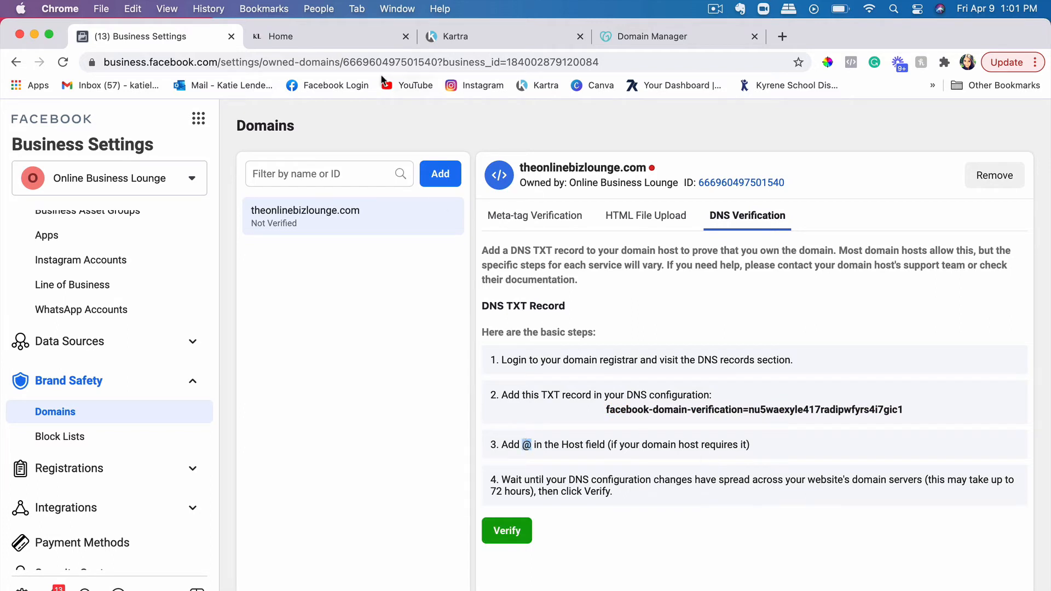
Step: Return to the GoDaddy DNS records, set the new TXT record's host to @ and save the record
{"action": "left_click", "coordinate": [672, 37]}
{"action": "left_click", "coordinate": [450, 483]}
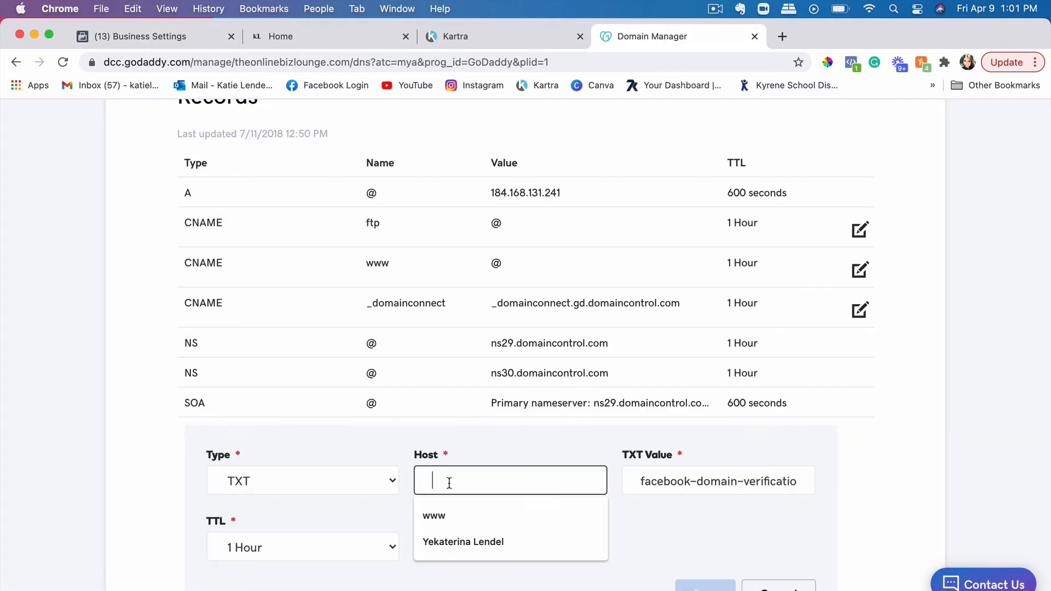
{"action": "key", "text": "super+v"}
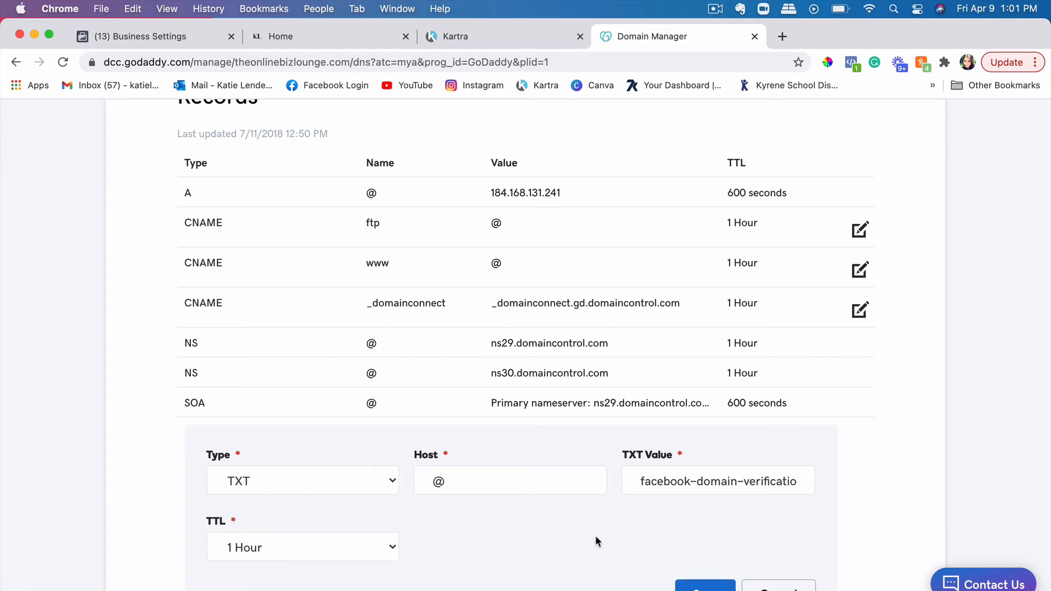
{"action": "scroll", "coordinate": [596, 535], "scroll_direction": "down", "scroll_amount": 1}
{"action": "scroll", "coordinate": [596, 541], "scroll_direction": "down", "scroll_amount": 3}
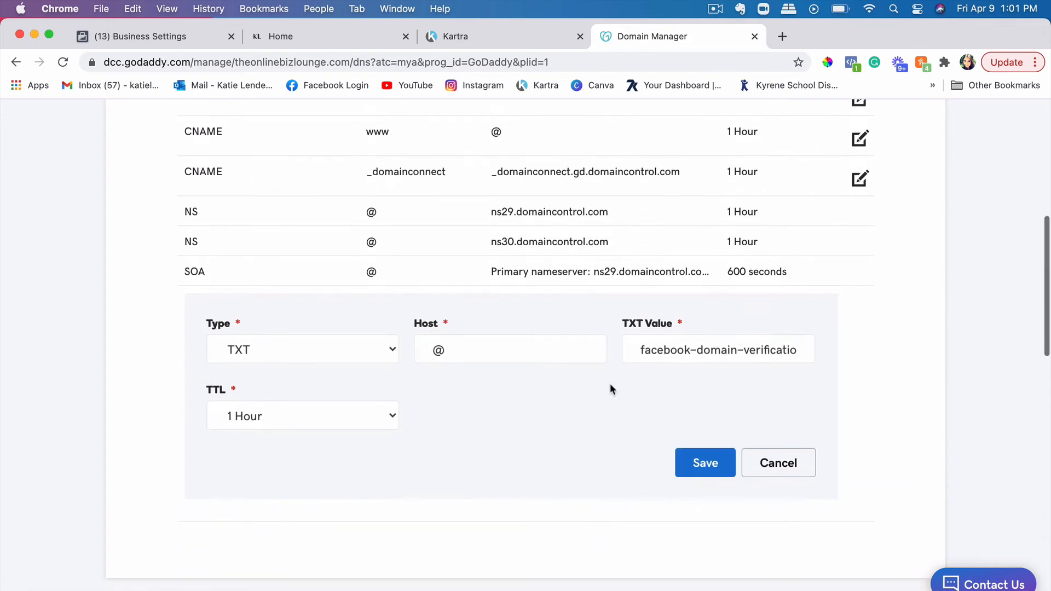
{"action": "left_click", "coordinate": [704, 466]}
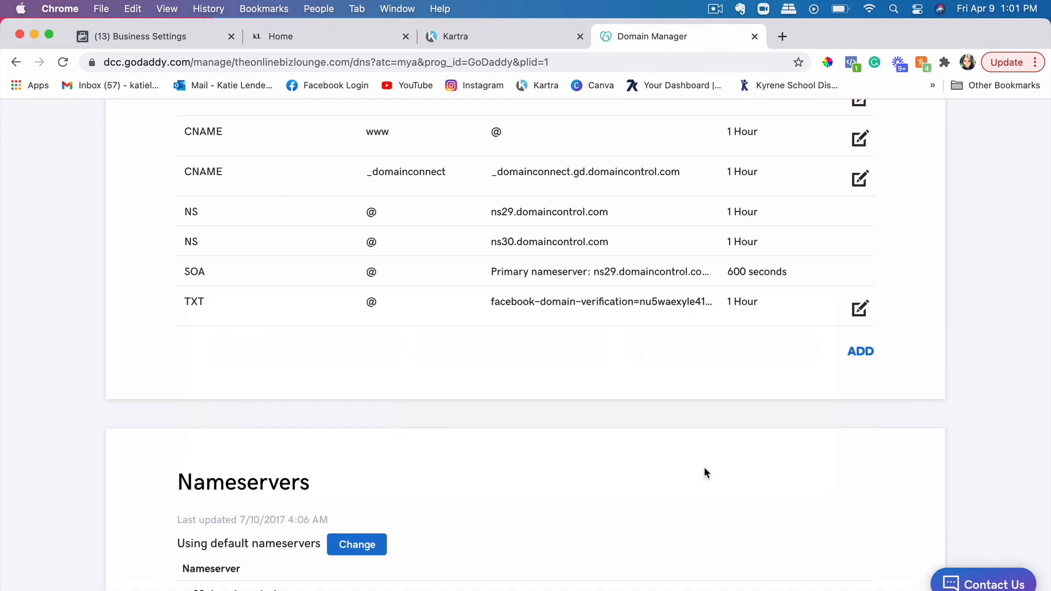
Step: Return to Facebook Business Settings, run the DNS verification of theonlinebizlounge.com and close the resulting dialog
{"action": "left_click", "coordinate": [473, 39]}
{"action": "left_click", "coordinate": [174, 38]}
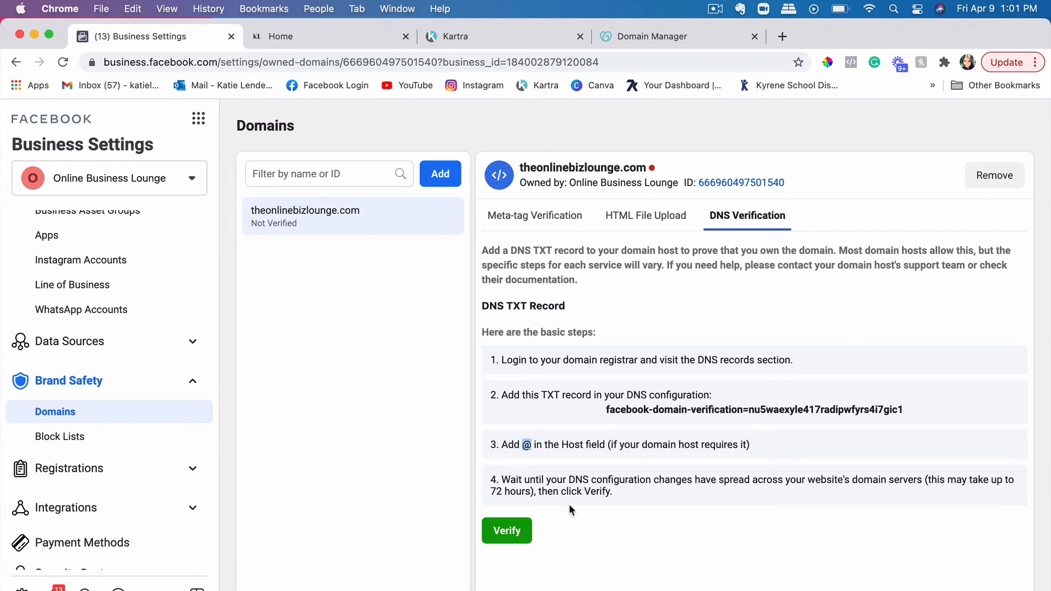
{"action": "left_click", "coordinate": [584, 510]}
{"action": "left_click", "coordinate": [504, 532]}
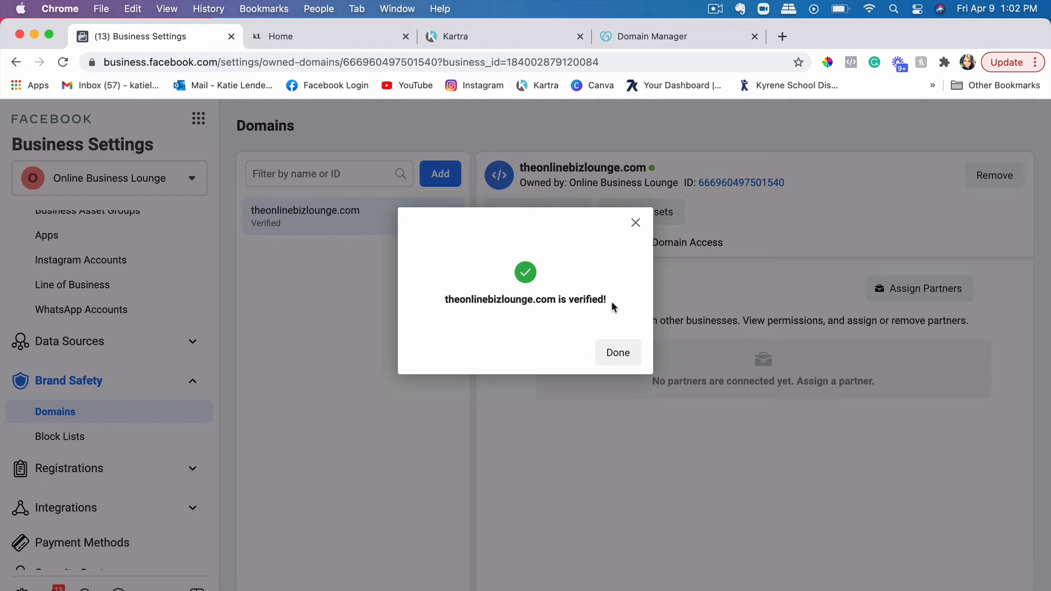
{"action": "left_click", "coordinate": [626, 354]}
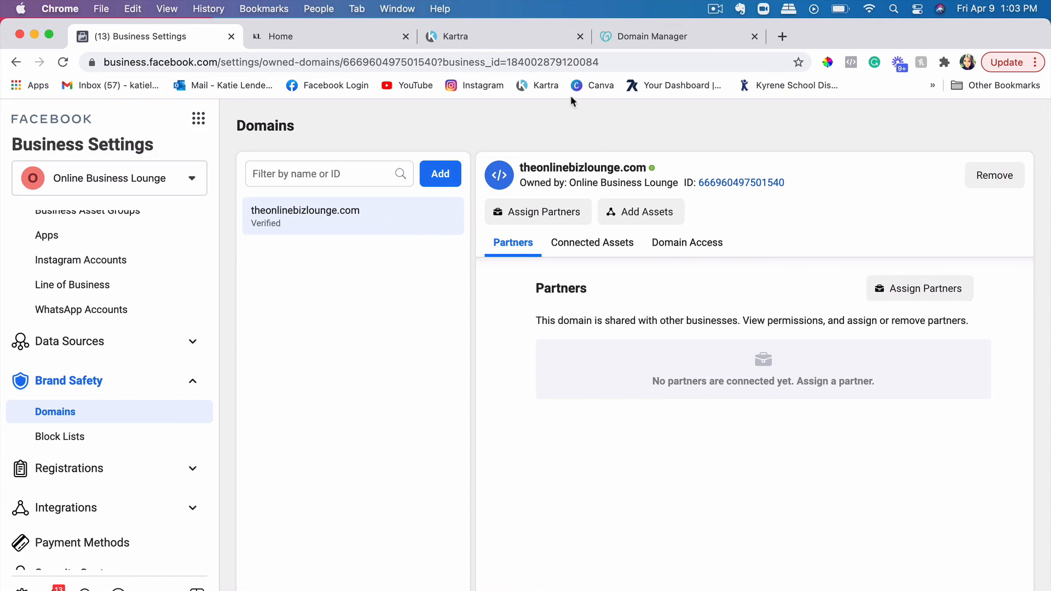
Step: Switch to the already open home page of the personal website
{"action": "left_click", "coordinate": [314, 36]}
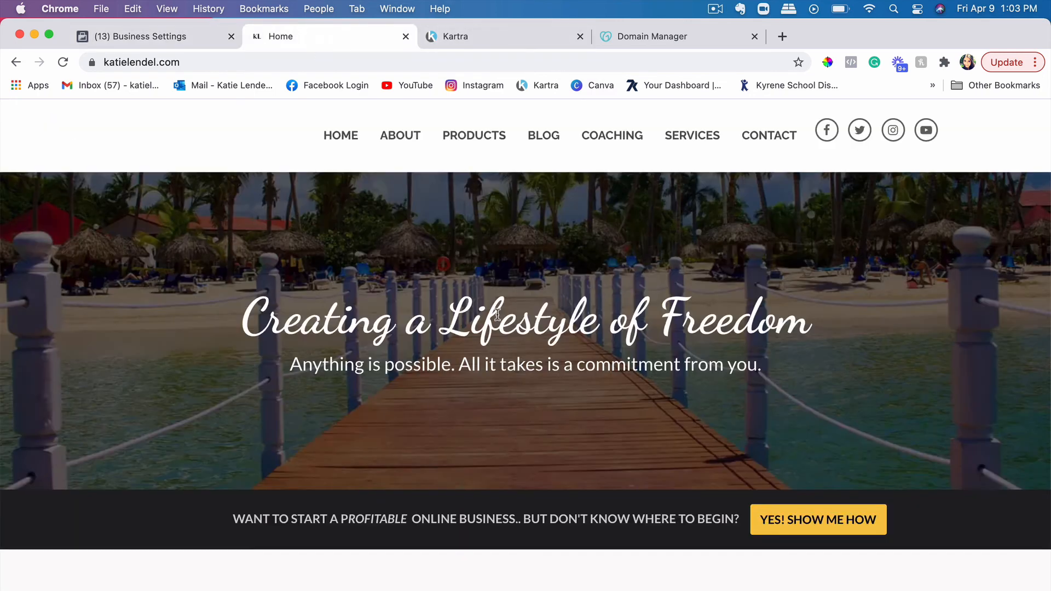